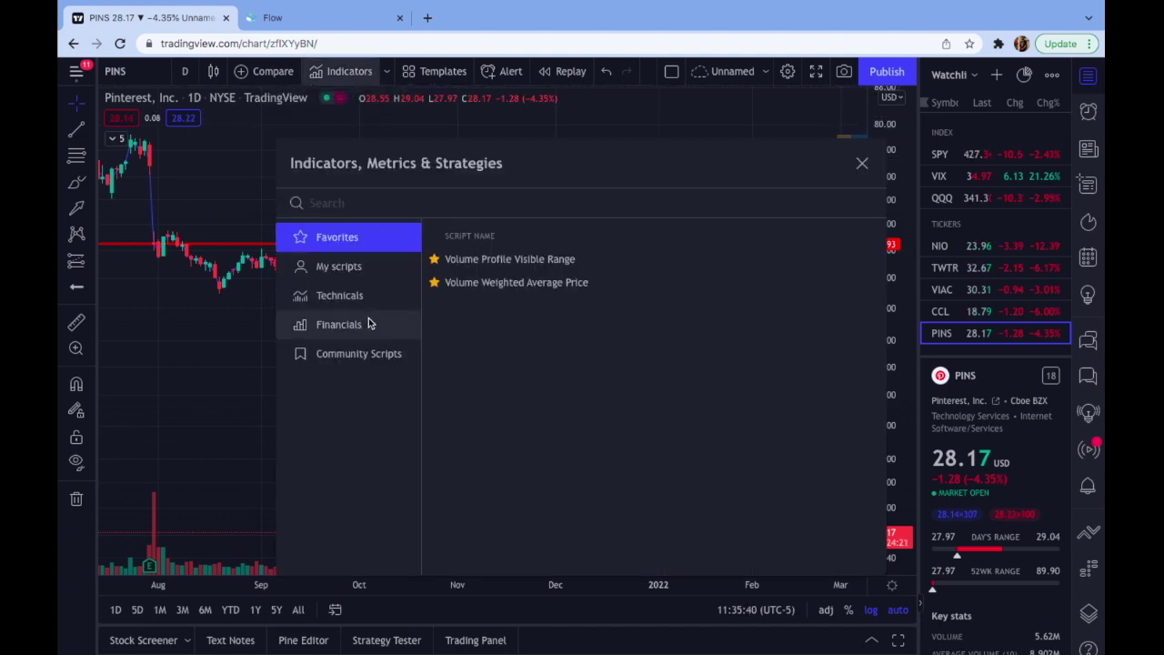
- Add Volume Profile Visible Range from Technicals > Volume profile to the PINS daily chart
click(366, 297)
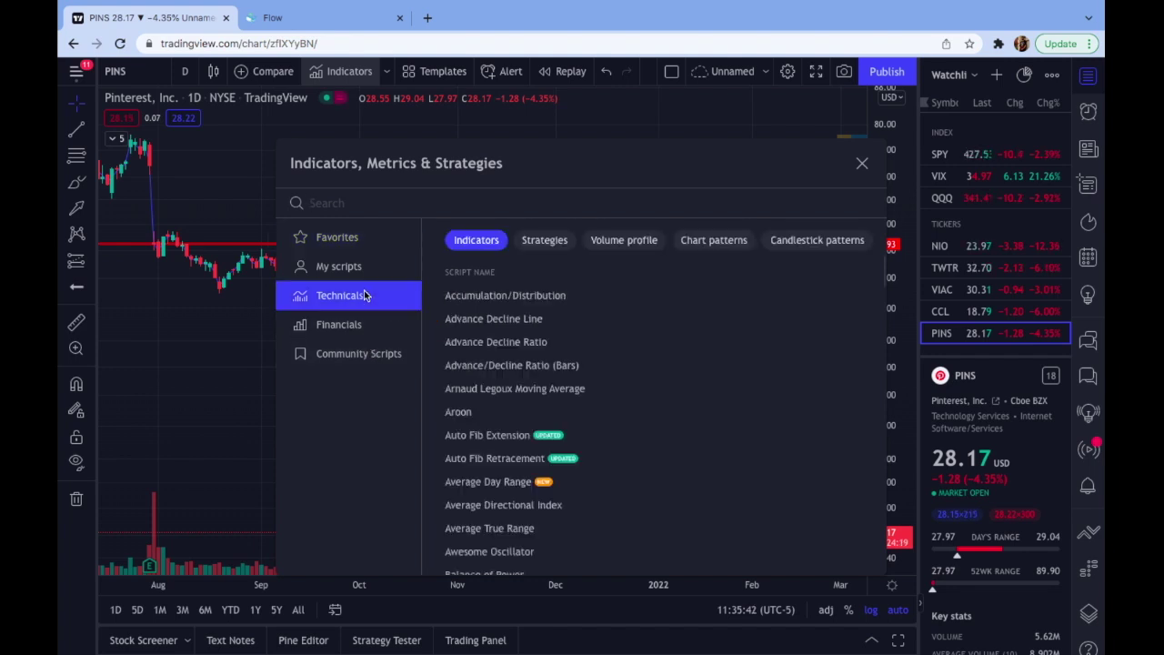
click(644, 245)
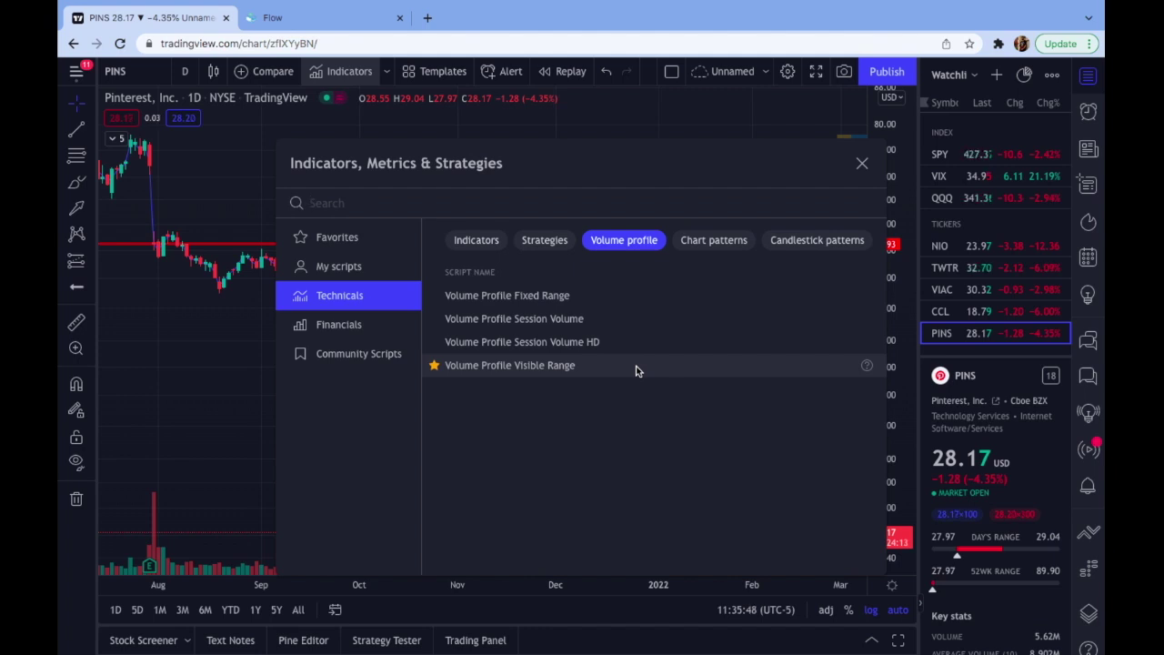
click(861, 164)
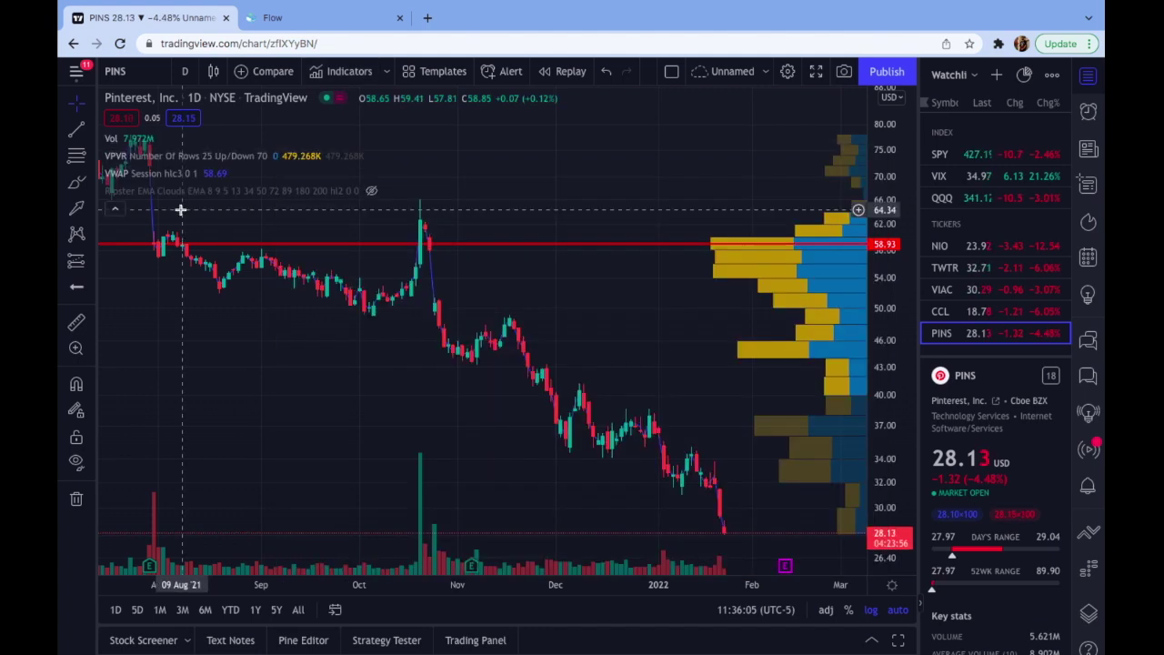
- Leave VPVR settings unchanged (25 rows, Up/Down, 70% value area) and pan PINS toward future dates
click(280, 156)
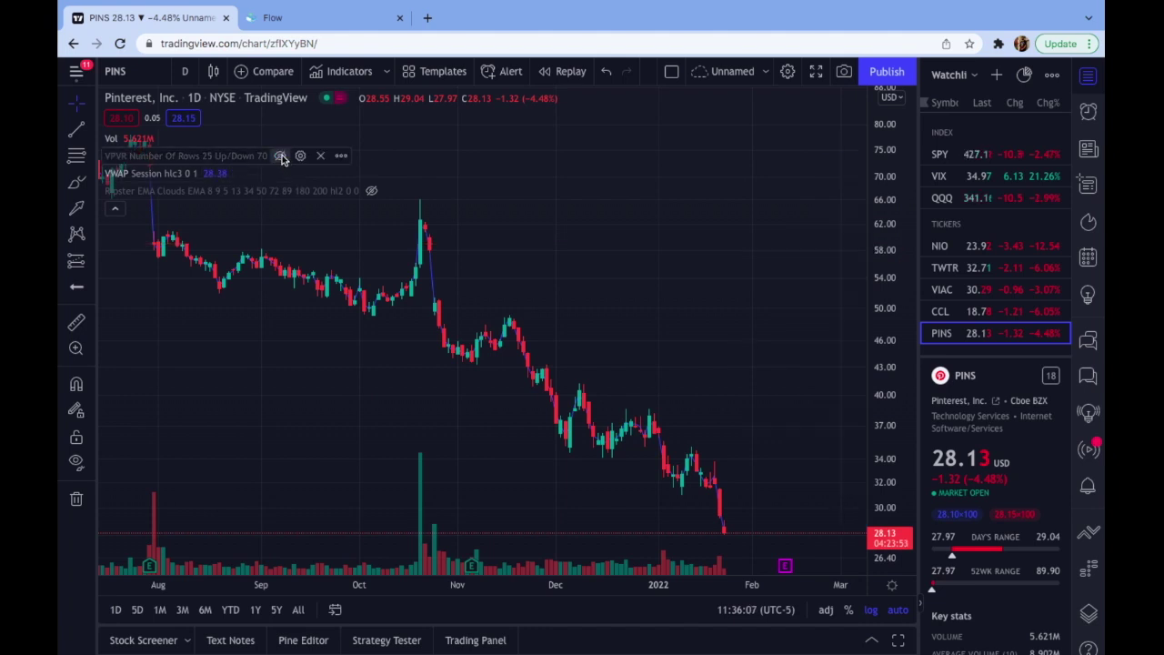
click(281, 155)
click(300, 155)
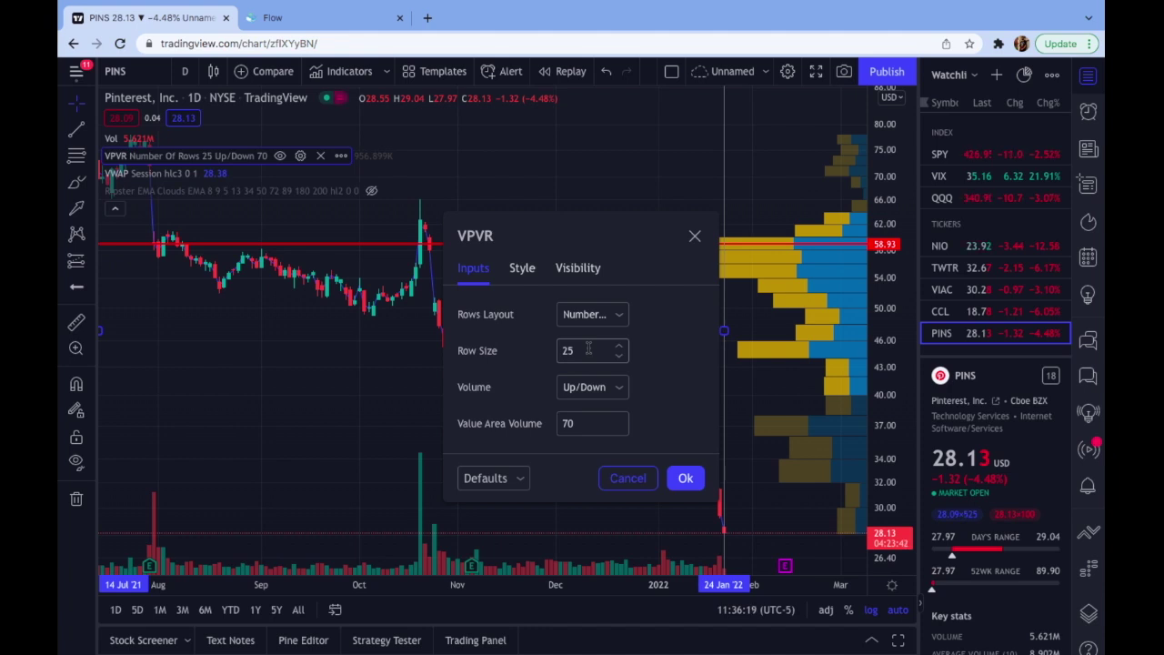
click(686, 477)
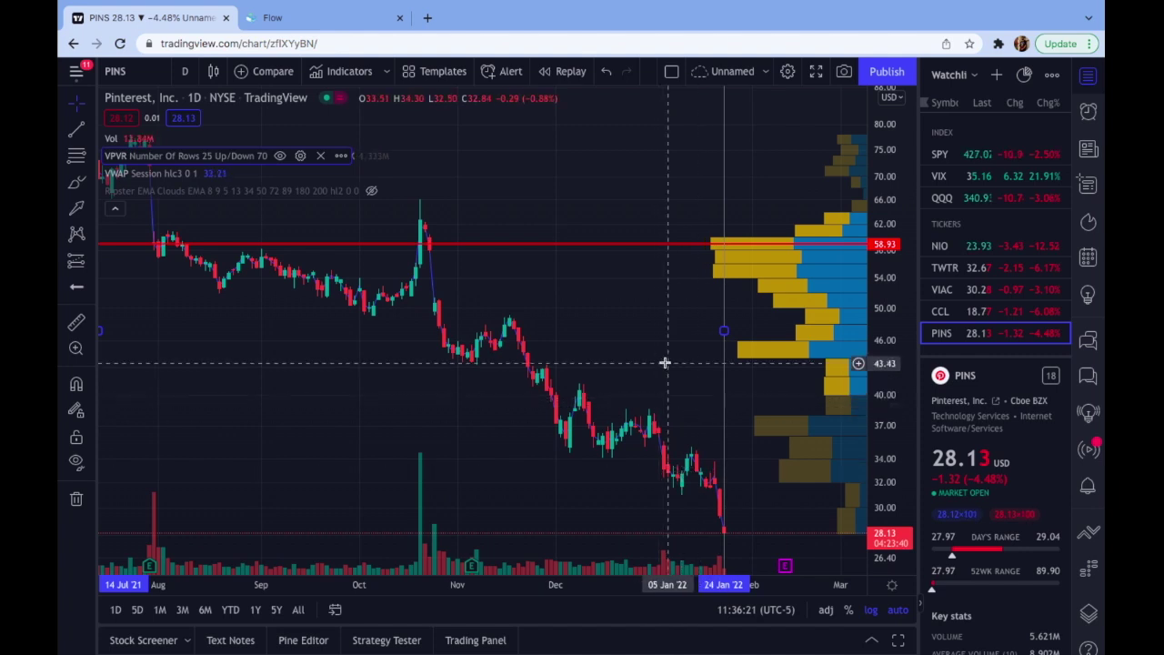
drag(664, 363, 548, 356)
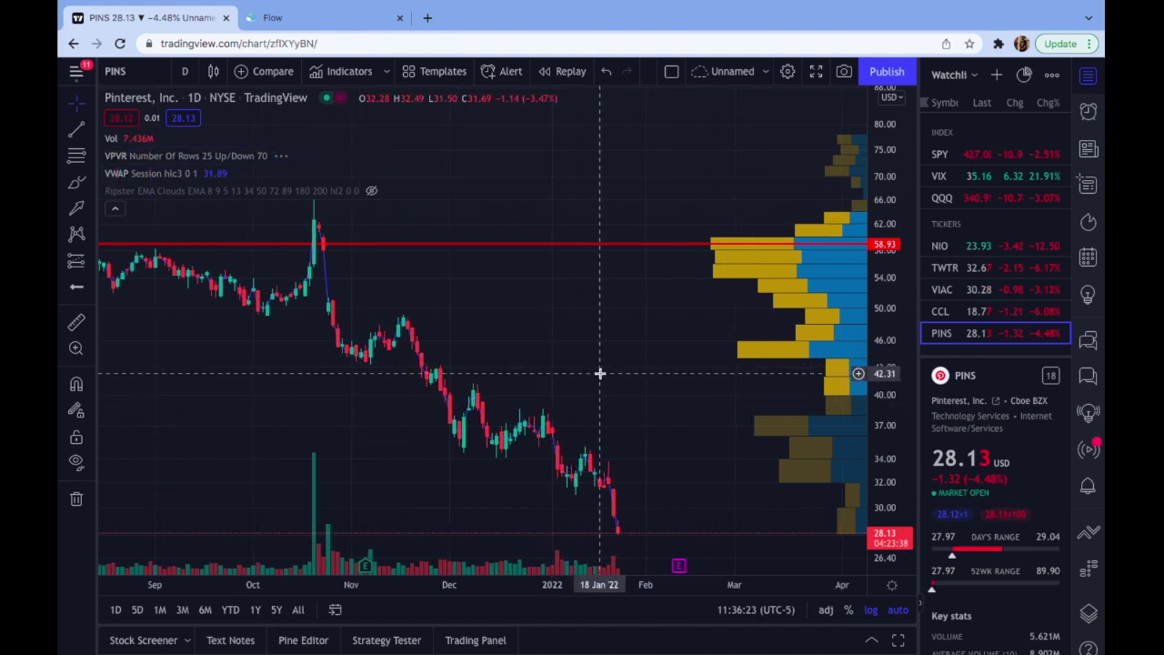
- Zoom the PINS daily chart out to roughly July 2020 through March 2022
scroll(600, 372, up, 1)
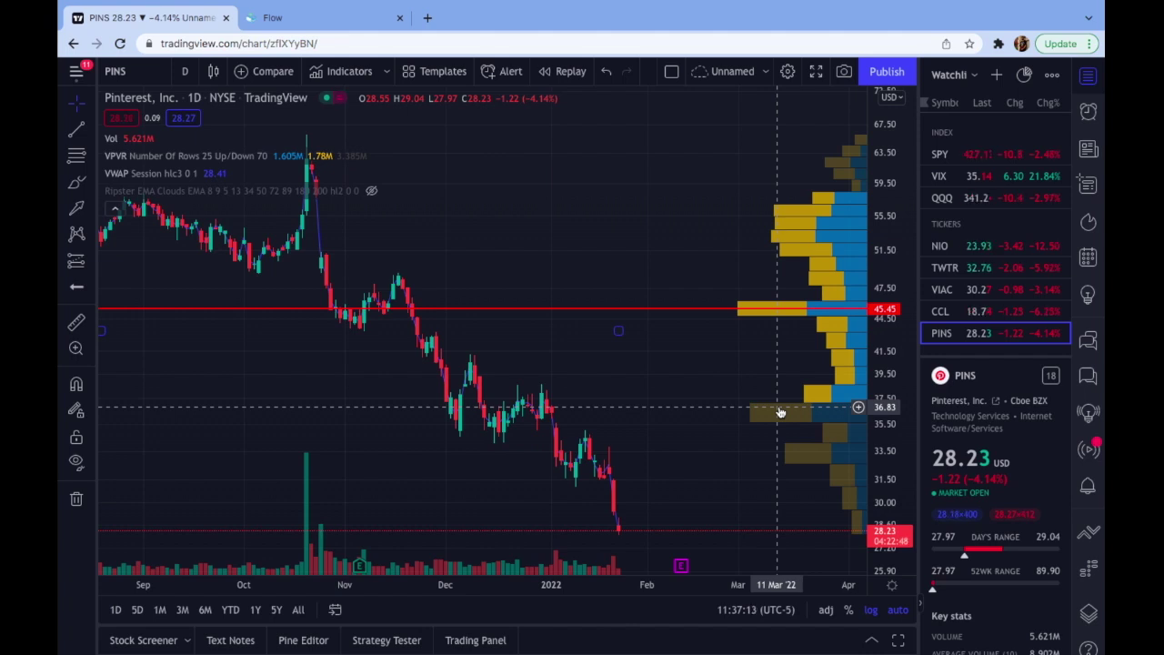
scroll(696, 416, down, 5)
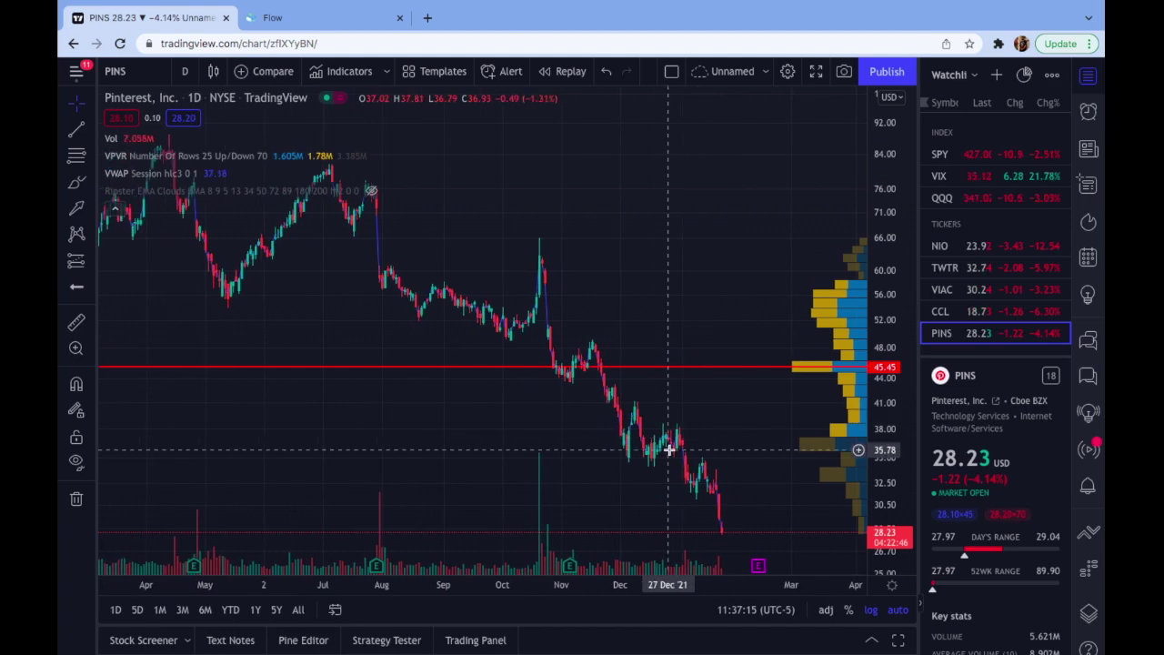
scroll(668, 449, down, 5)
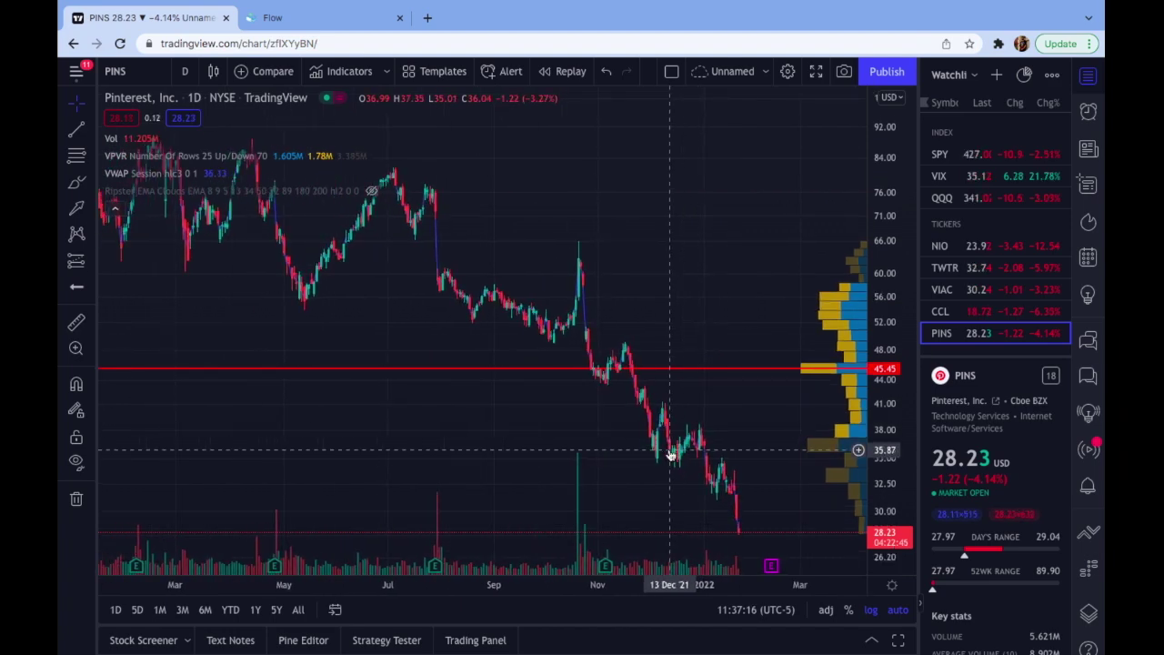
click(186, 75)
click(505, 440)
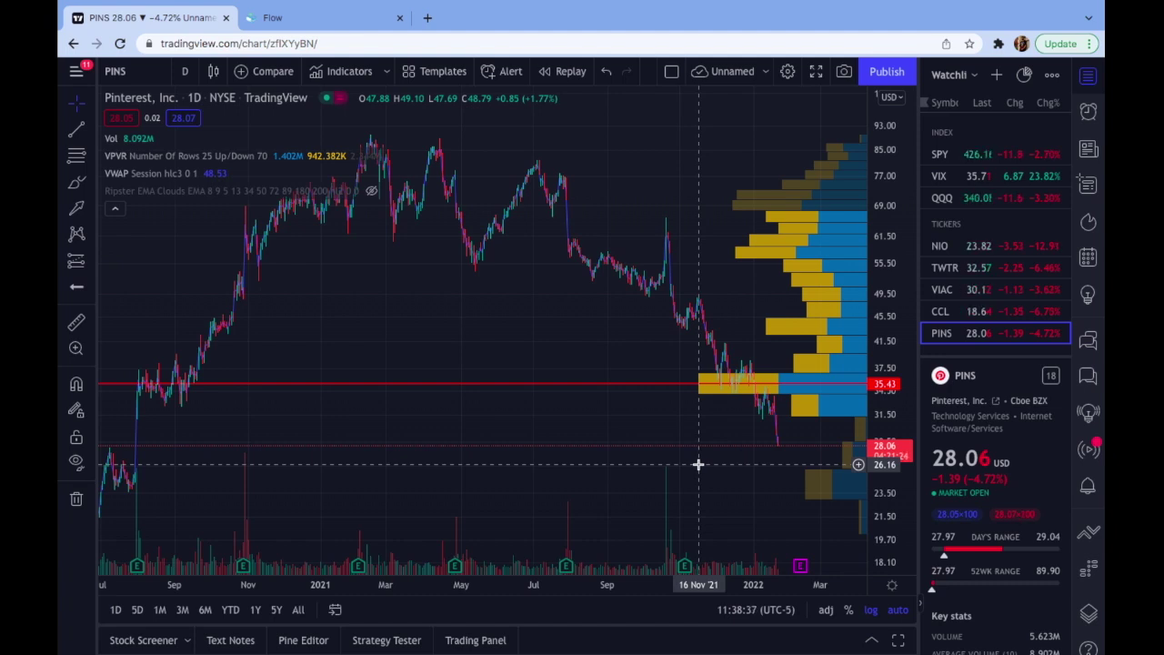
- Load SPY from the watchlist on a 5-minute interval
click(971, 157)
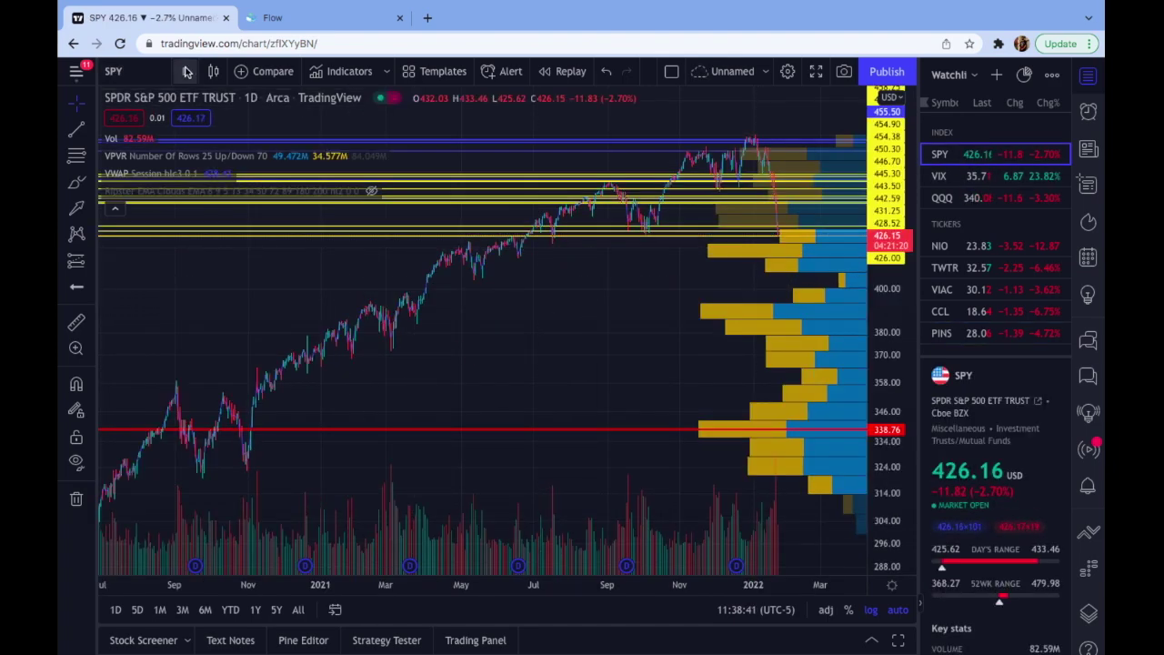
click(185, 71)
click(201, 262)
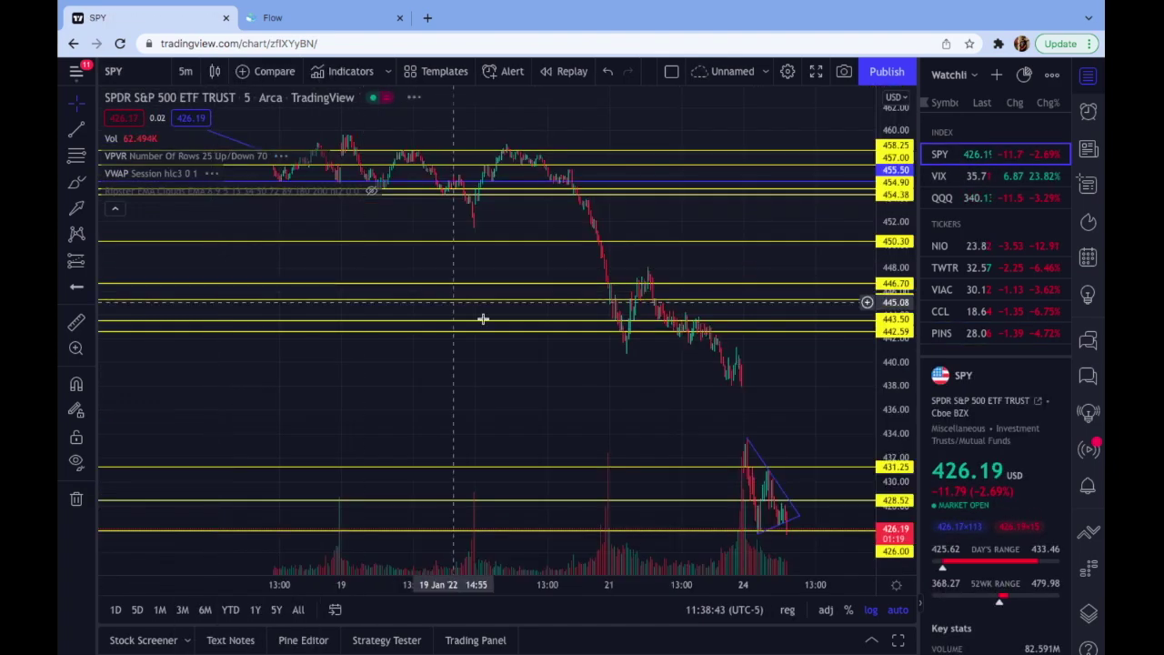
- Zoom and pan the SPY 5-minute chart to frame the last few trading days
scroll(491, 439, up, 3)
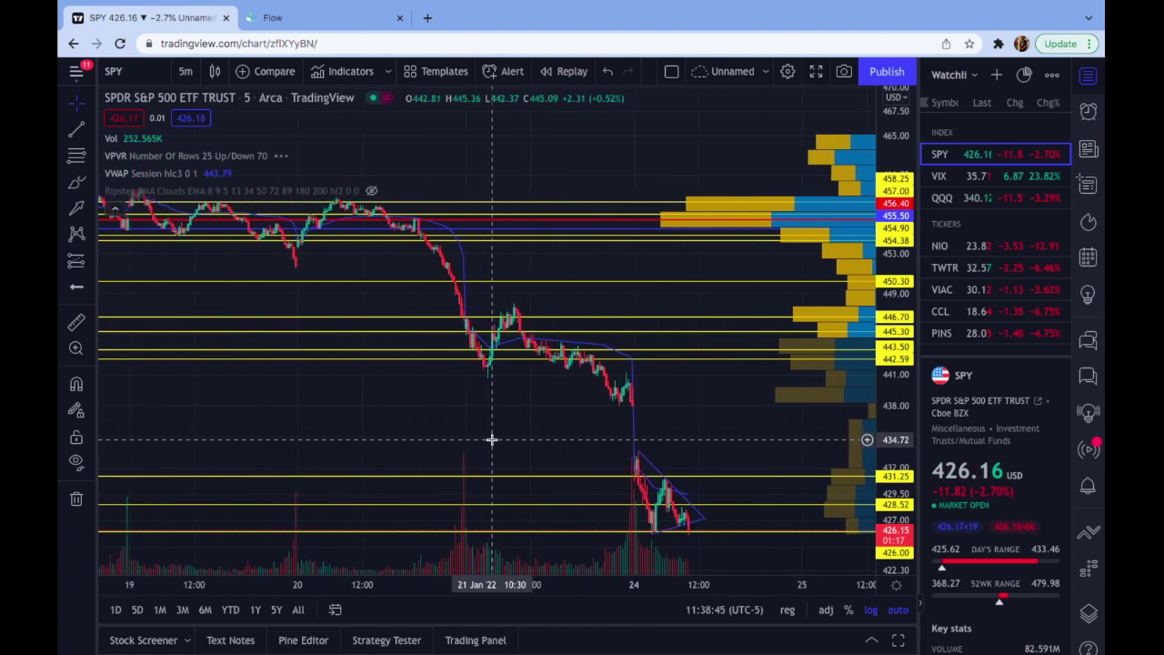
scroll(491, 437, up, 1)
drag(546, 436, 388, 424)
scroll(478, 446, up, 1)
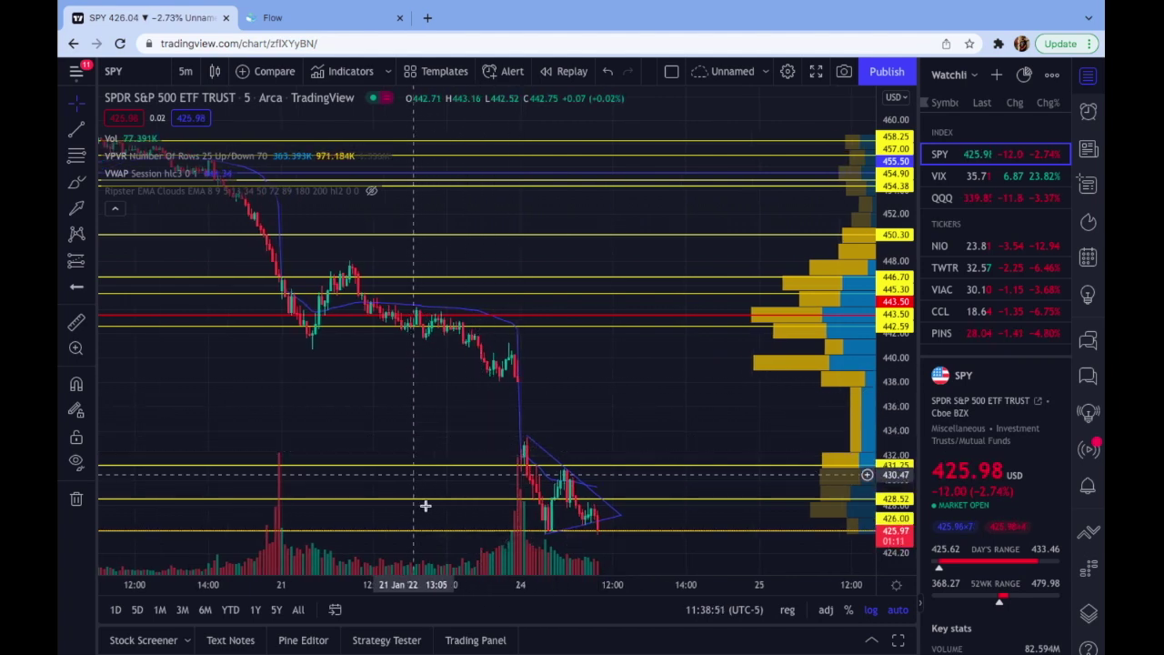
scroll(593, 480, up, 2)
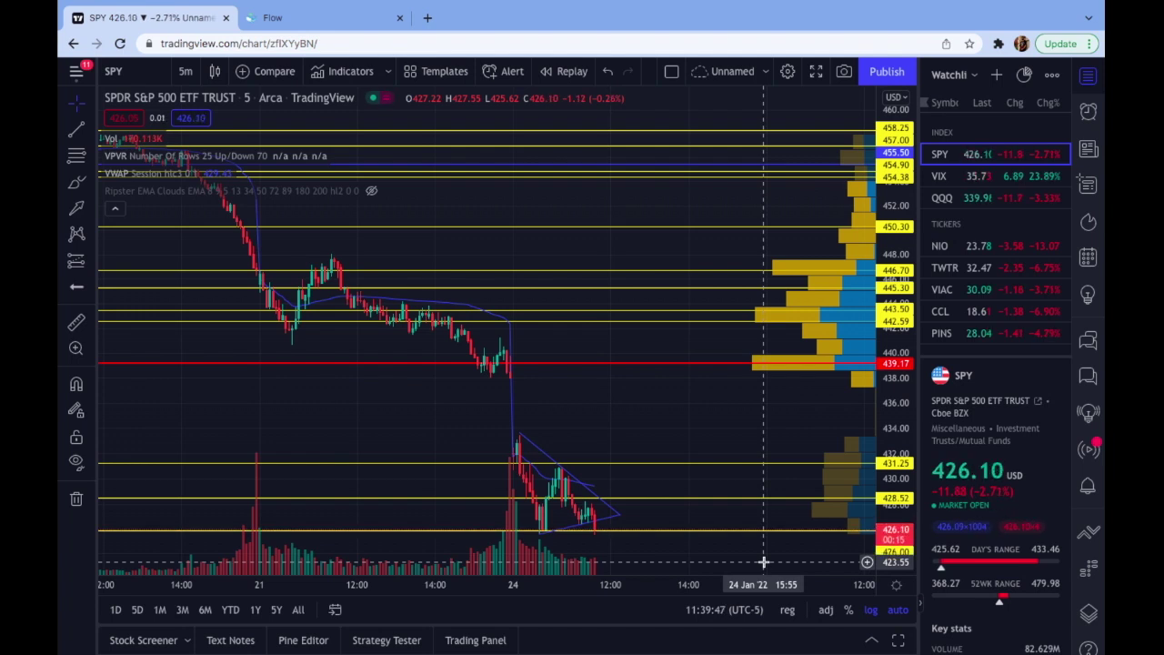
- Zoom the SPY 5-minute chart in on the latest day and a half around 24 Jan
scroll(717, 501, up, 3)
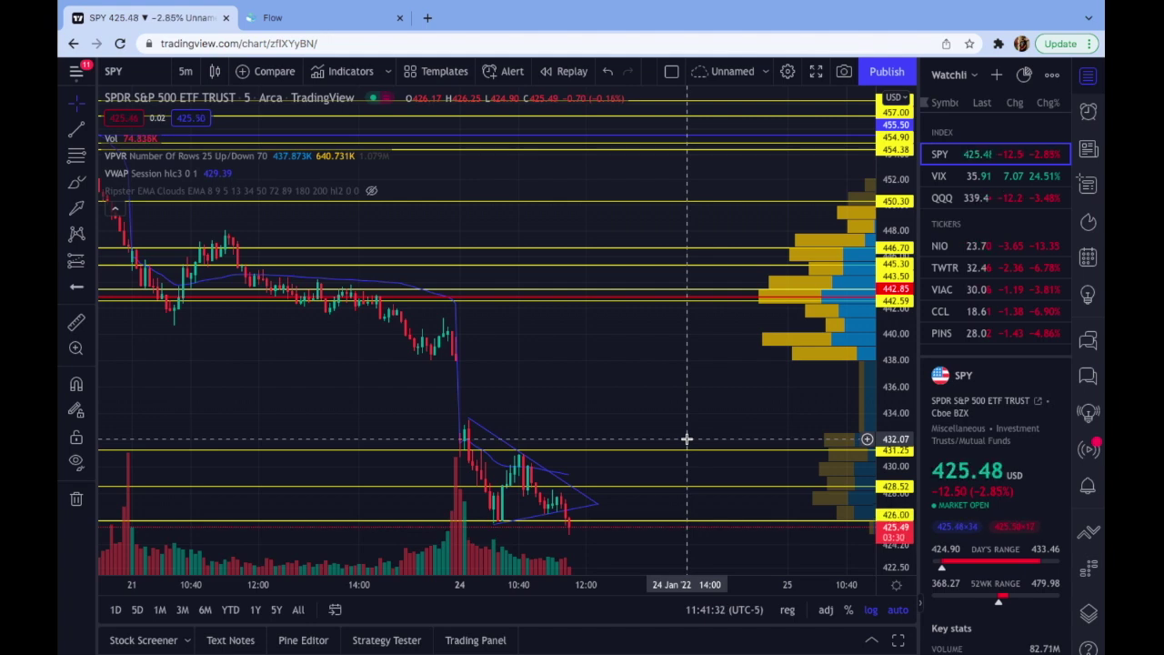
scroll(685, 441, up, 1)
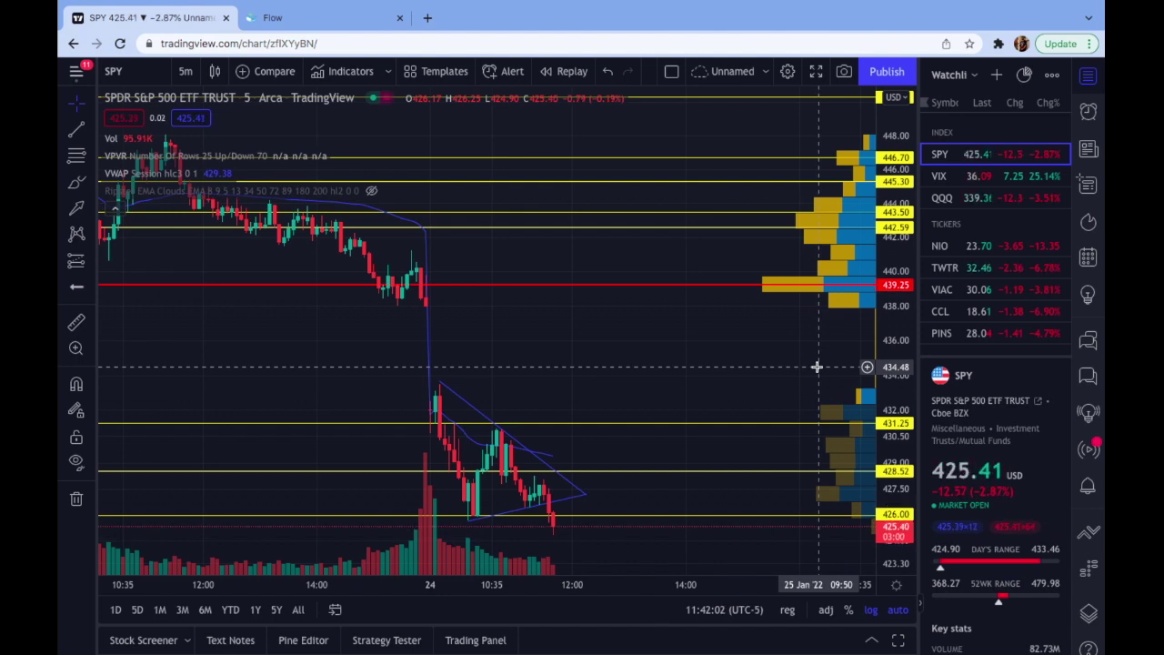
scroll(754, 359, up, 1)
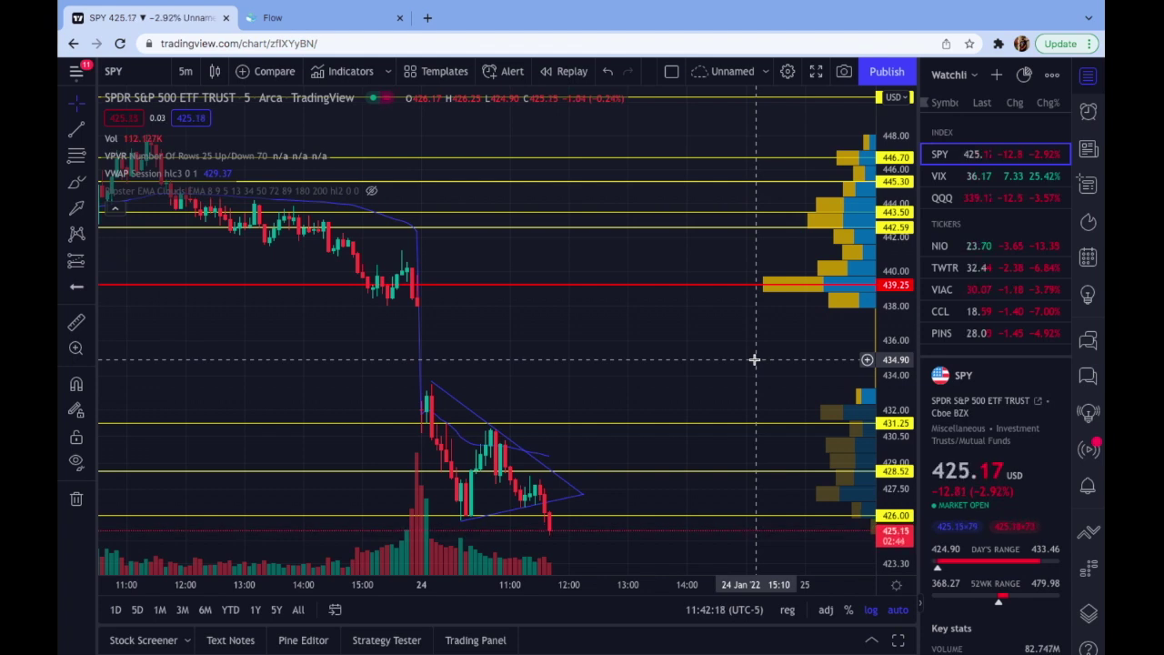
- Switch SPY to 1-day candles and zoom out to span August 2021 to January 2022
click(185, 71)
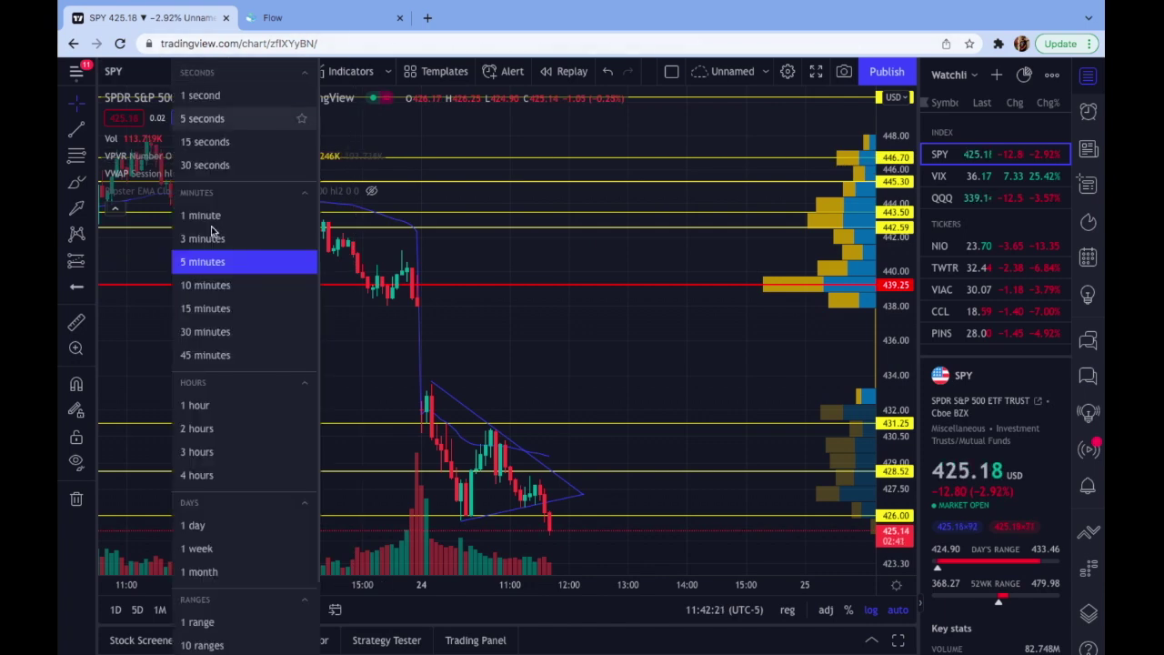
click(215, 524)
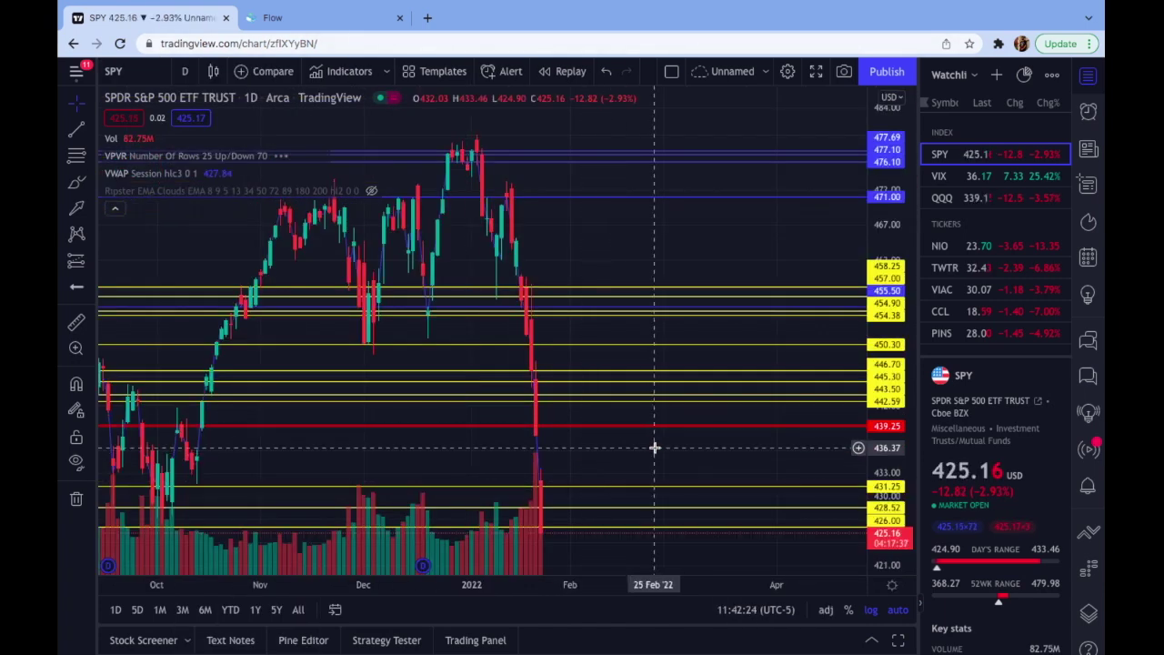
scroll(661, 461, down, 2)
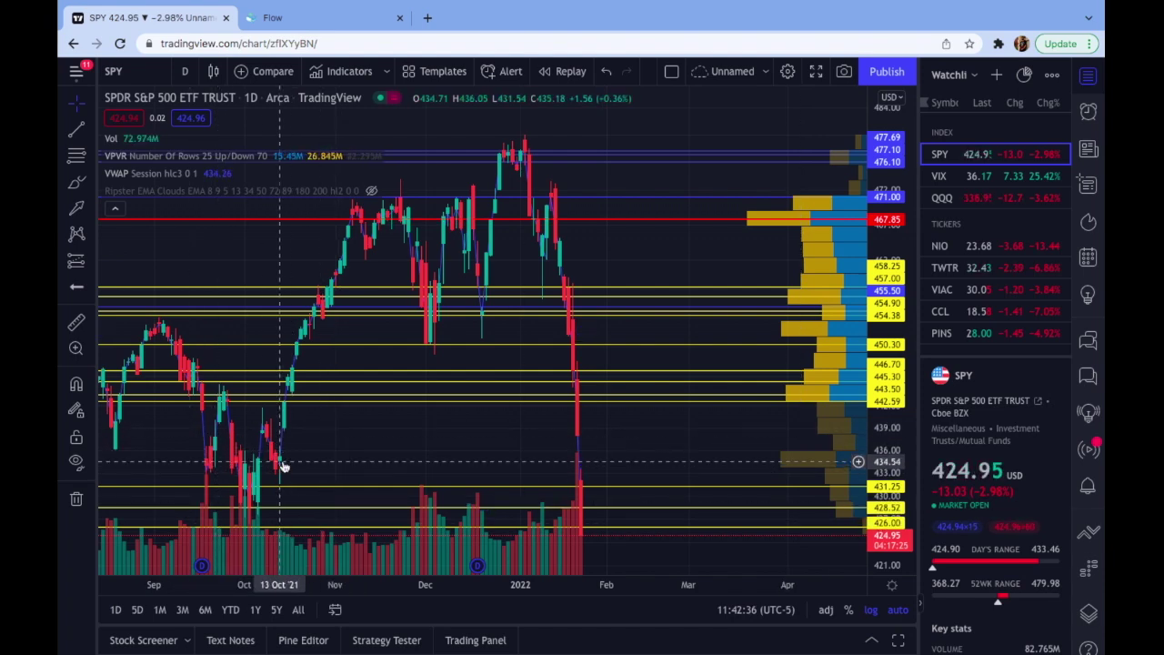
scroll(751, 468, down, 2)
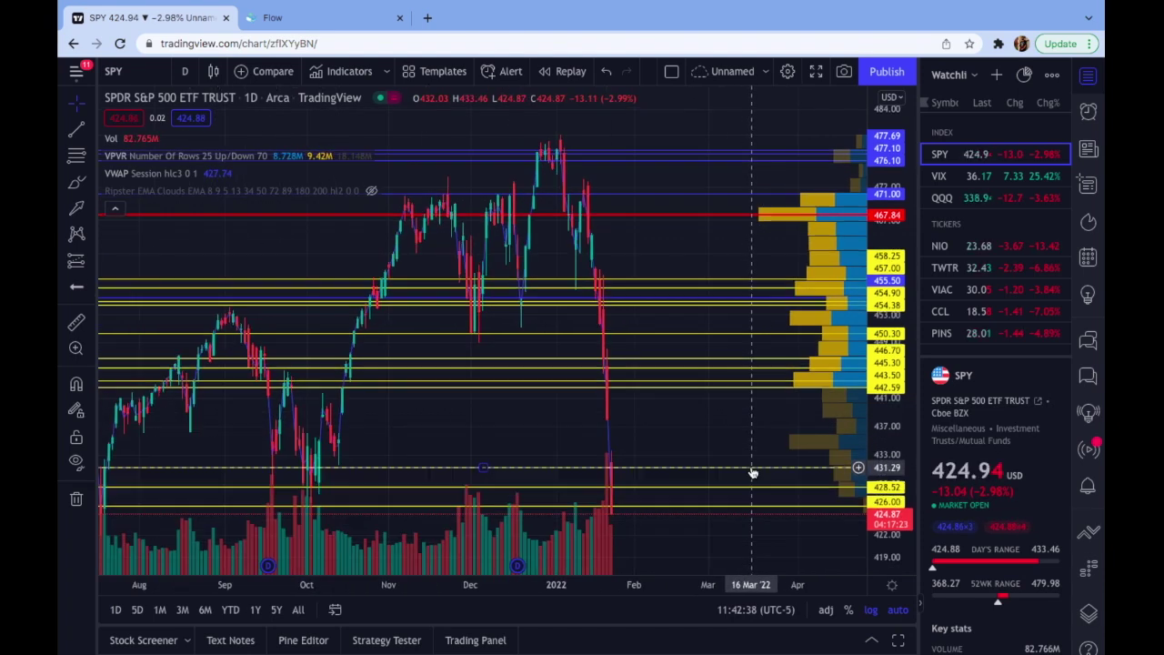
scroll(751, 468, down, 3)
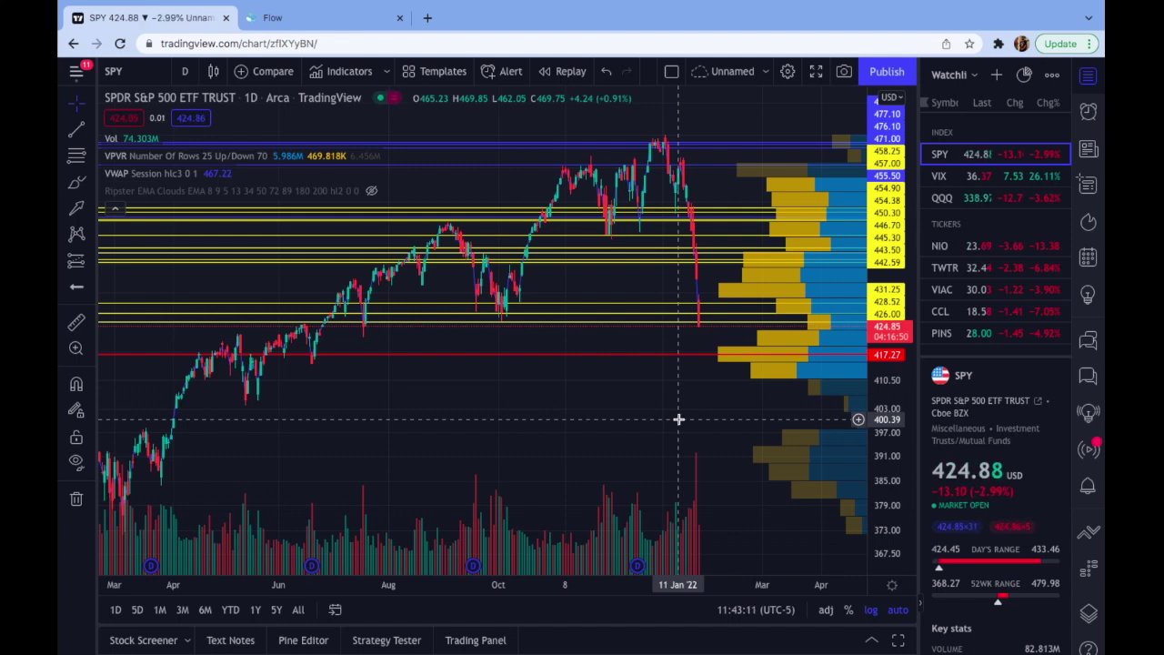
scroll(678, 419, down, 2)
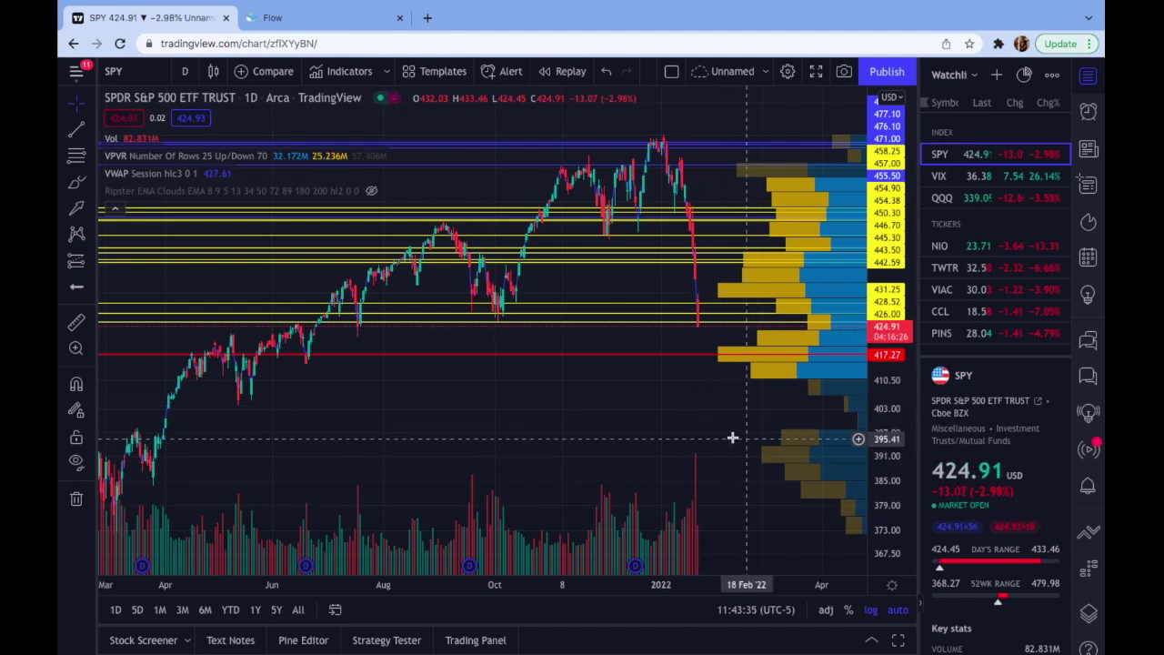
scroll(732, 443, up, 1)
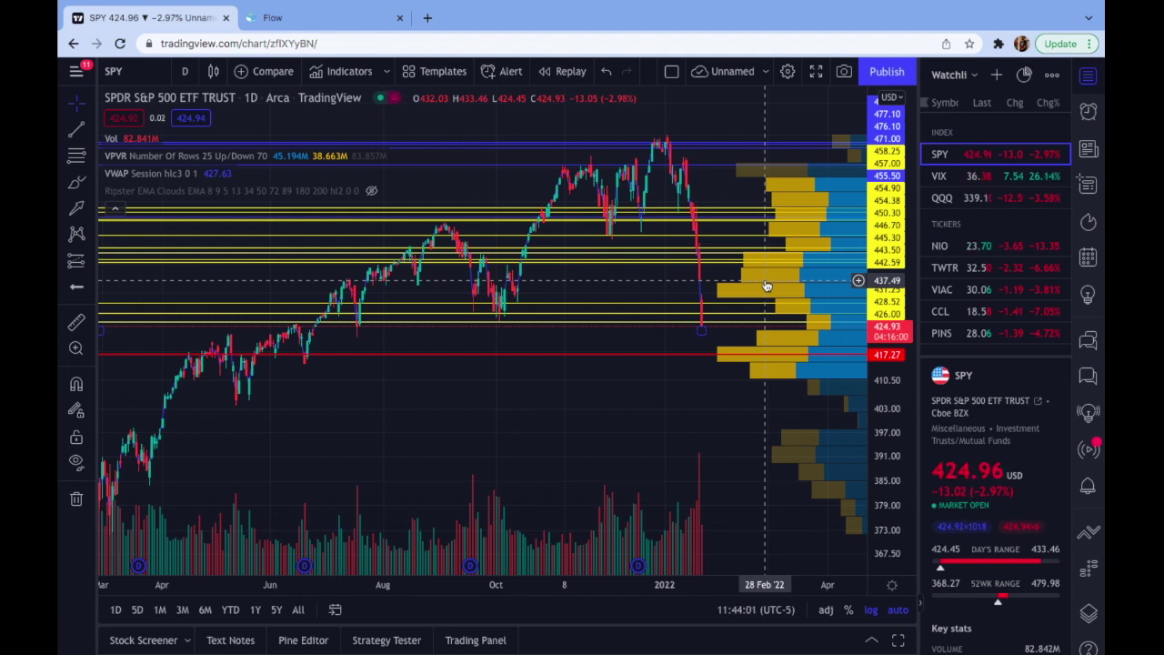
scroll(766, 285, up, 1)
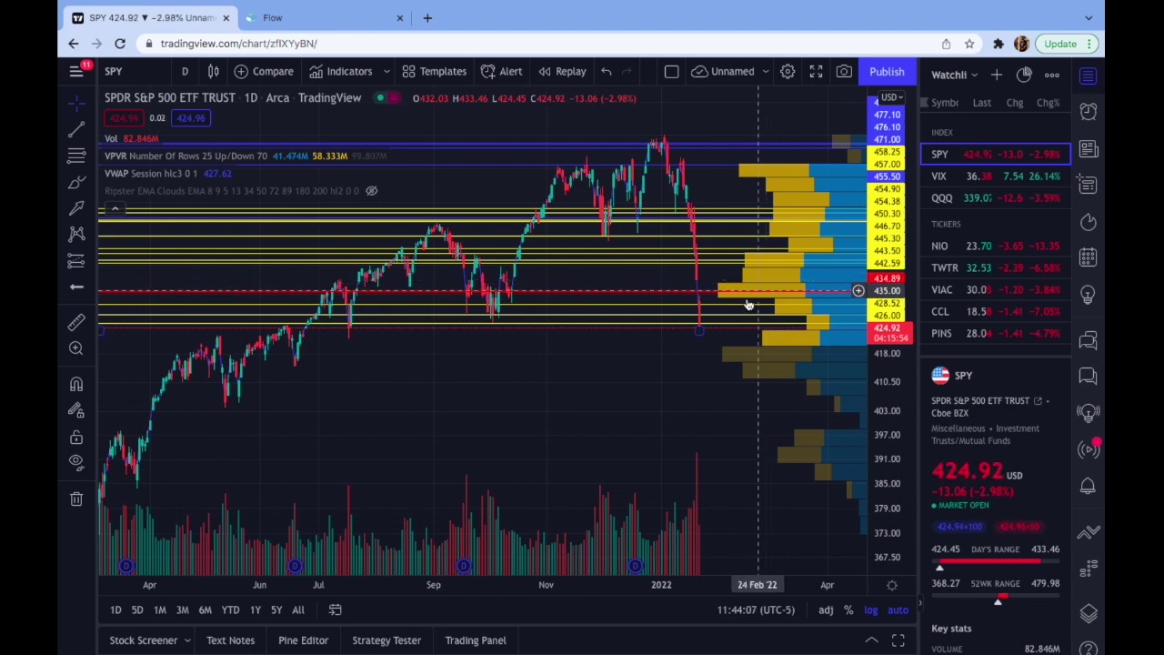
scroll(697, 338, up, 2)
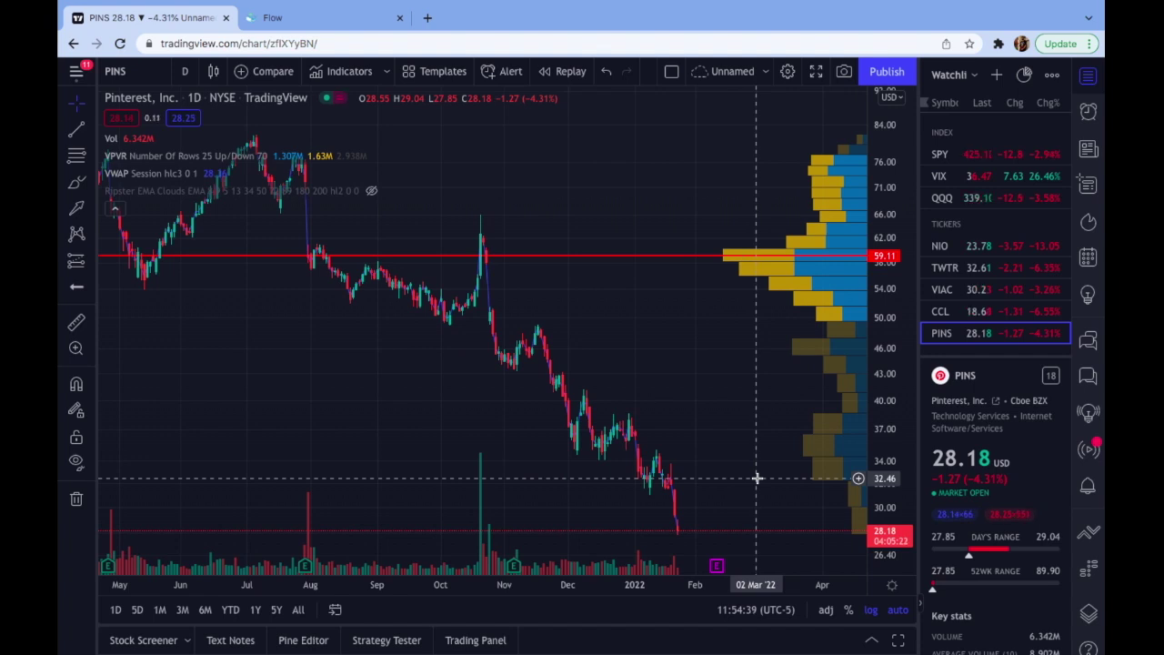
- Zoom the PINS daily chart out to mid-2020, moving the heaviest-volume line to 35.43
scroll(757, 477, up, 3)
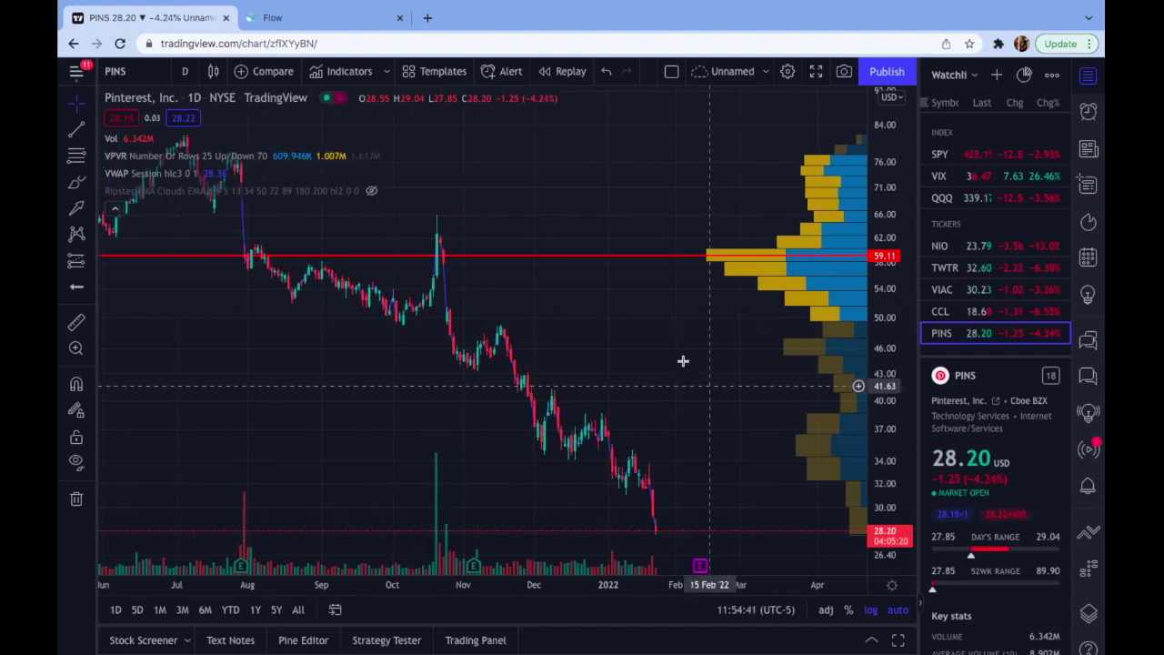
scroll(734, 334, up, 2)
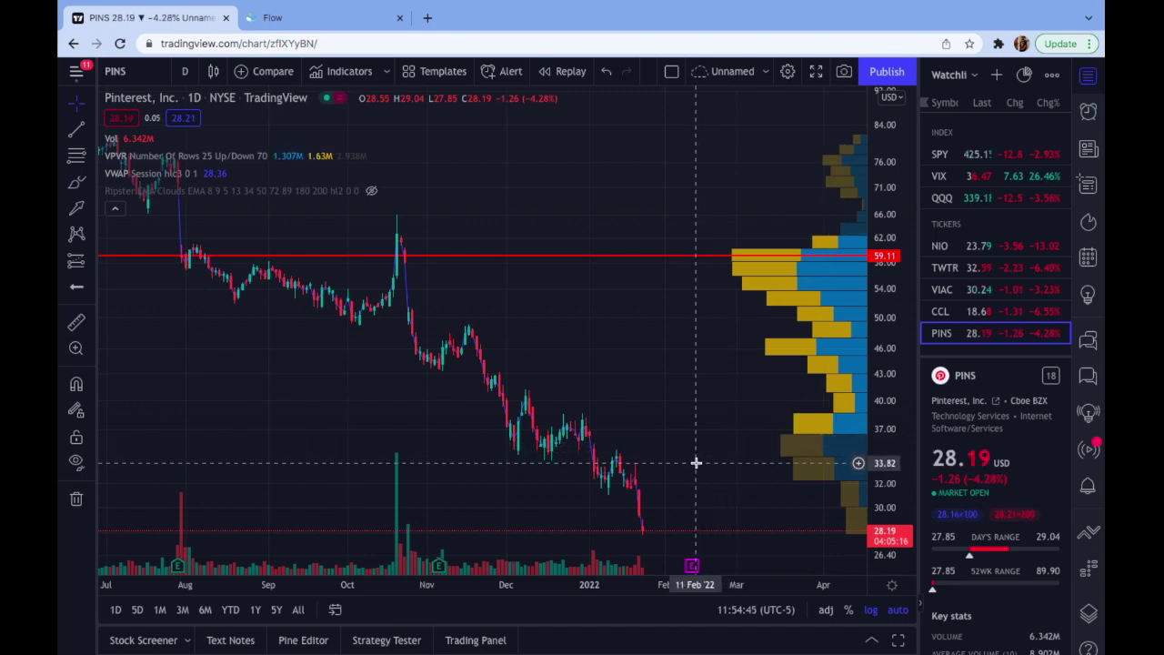
scroll(696, 463, down, 5)
scroll(636, 473, down, 4)
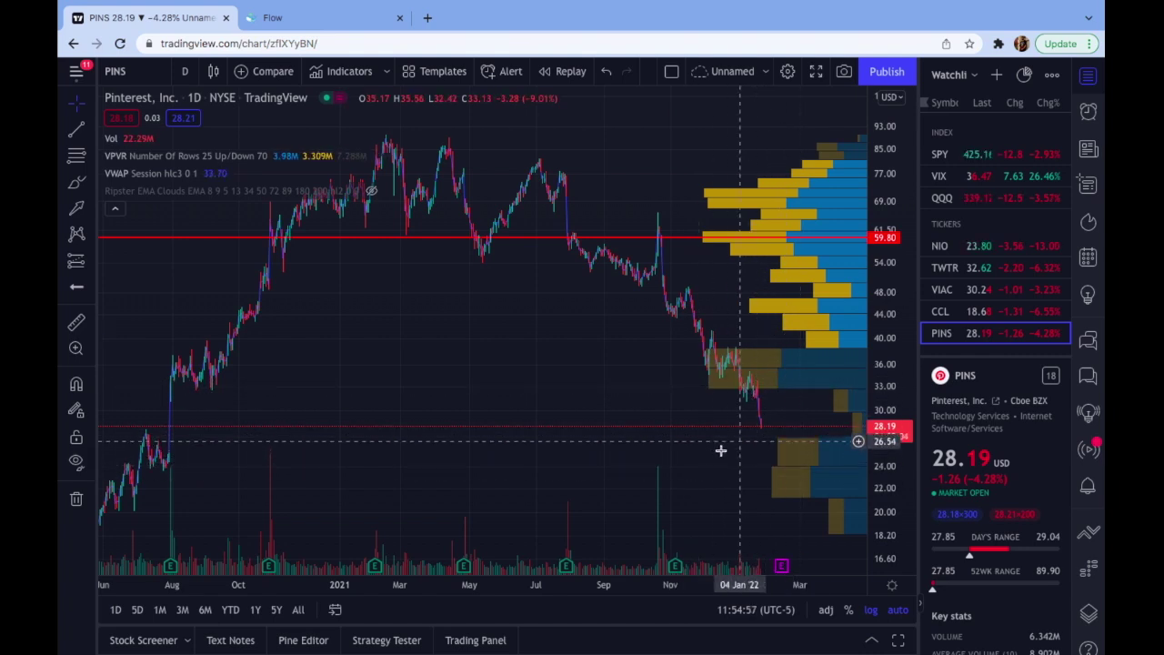
scroll(554, 454, down, 2)
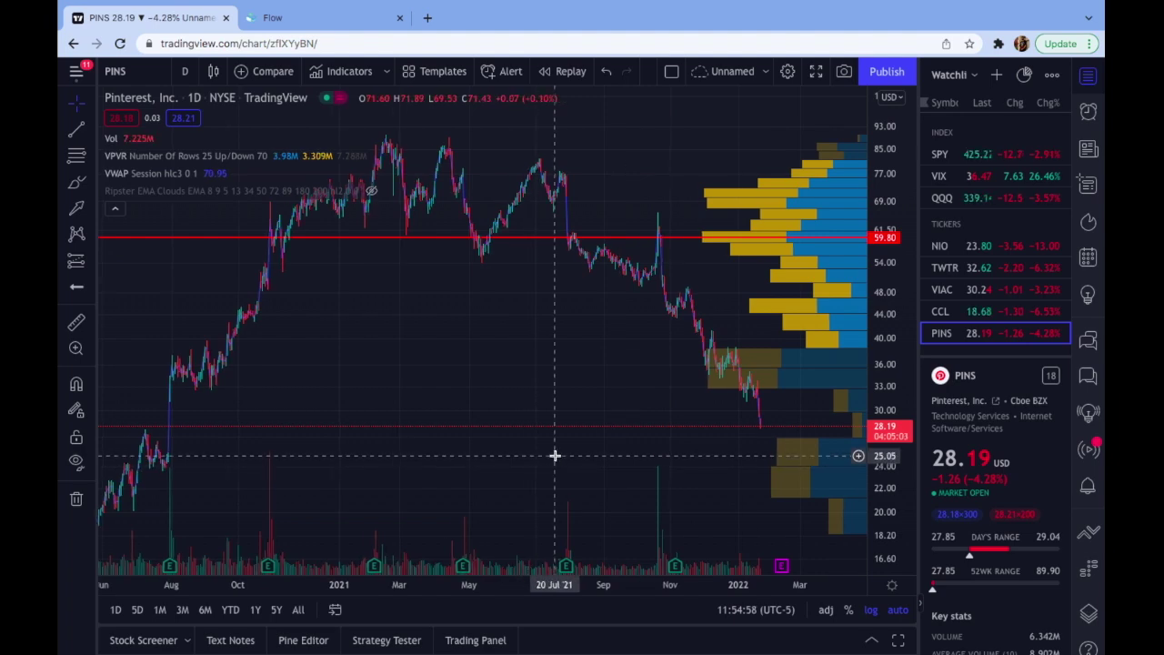
- Switch PINS to 1-hour candles and zoom to late December through 24 Jan
click(184, 71)
click(216, 405)
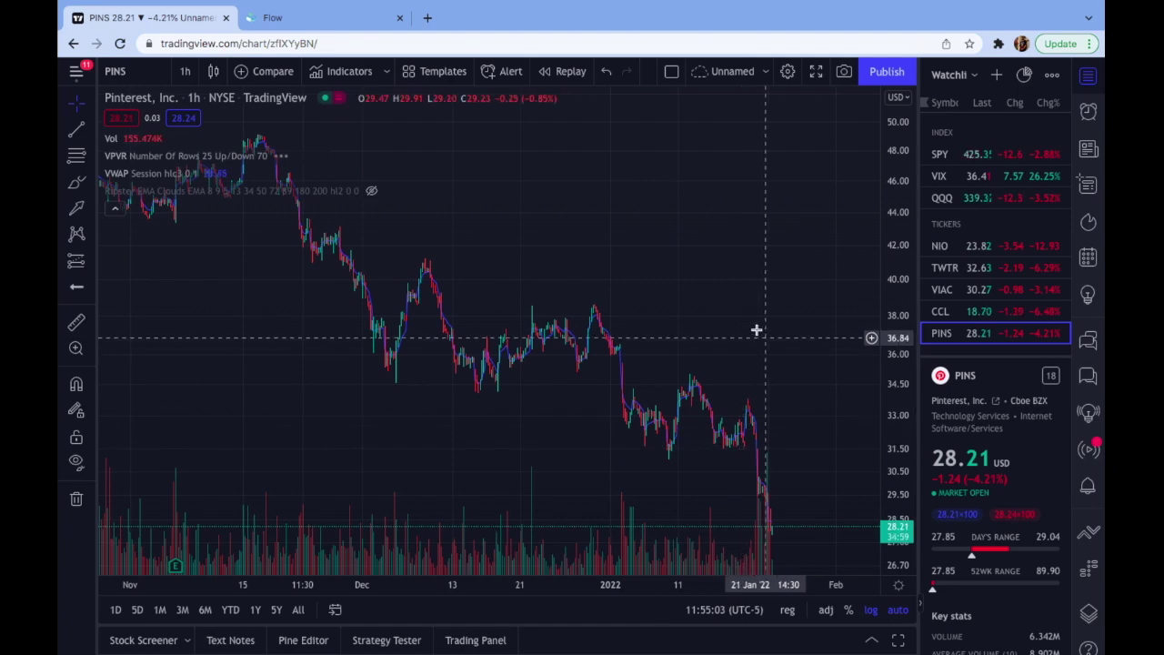
scroll(730, 318, up, 2)
scroll(729, 317, up, 2)
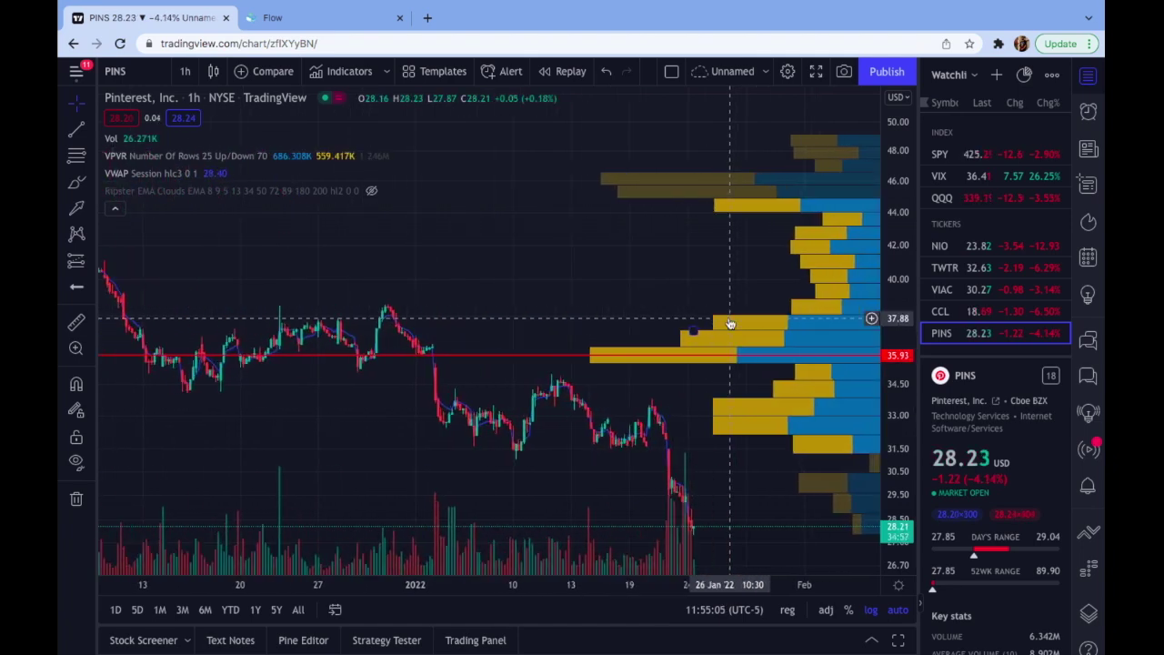
scroll(711, 489, up, 3)
scroll(711, 490, up, 1)
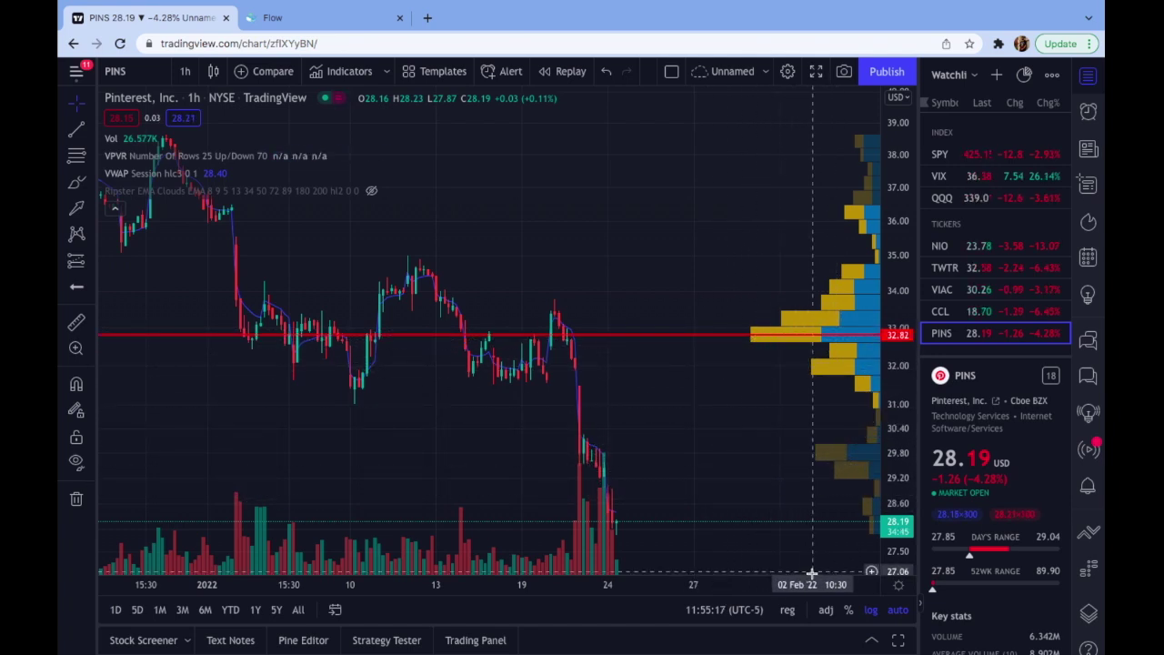
- Switch PINS to 15-minute candles and zoom in on 18–24 Jan
click(185, 71)
click(218, 307)
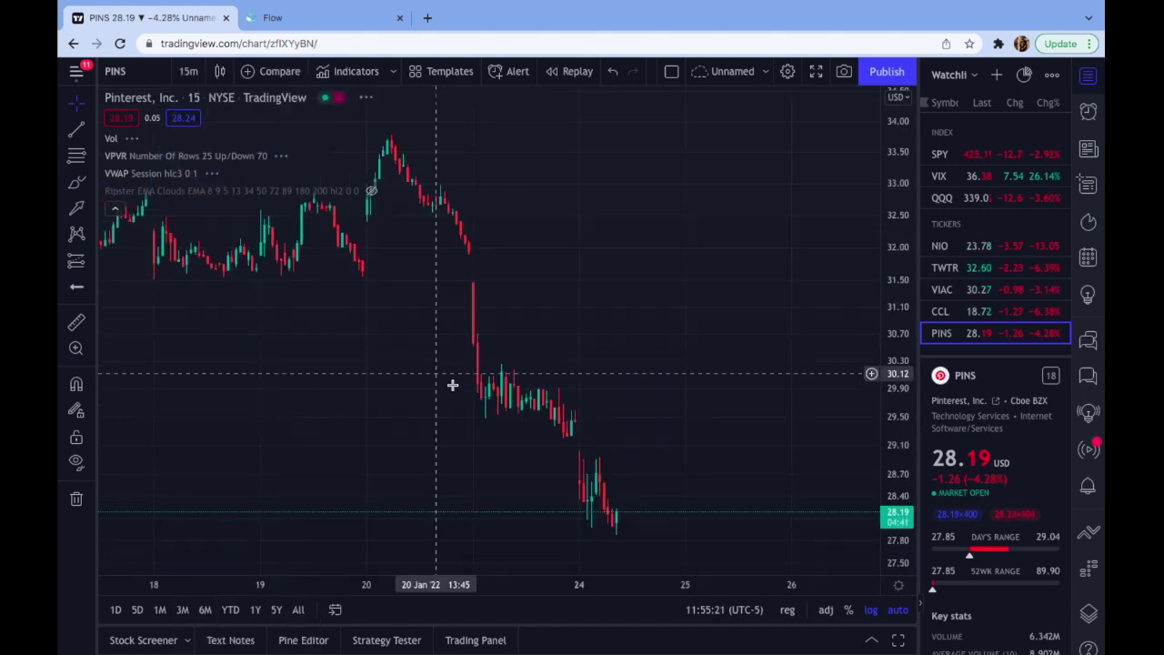
scroll(632, 457, up, 3)
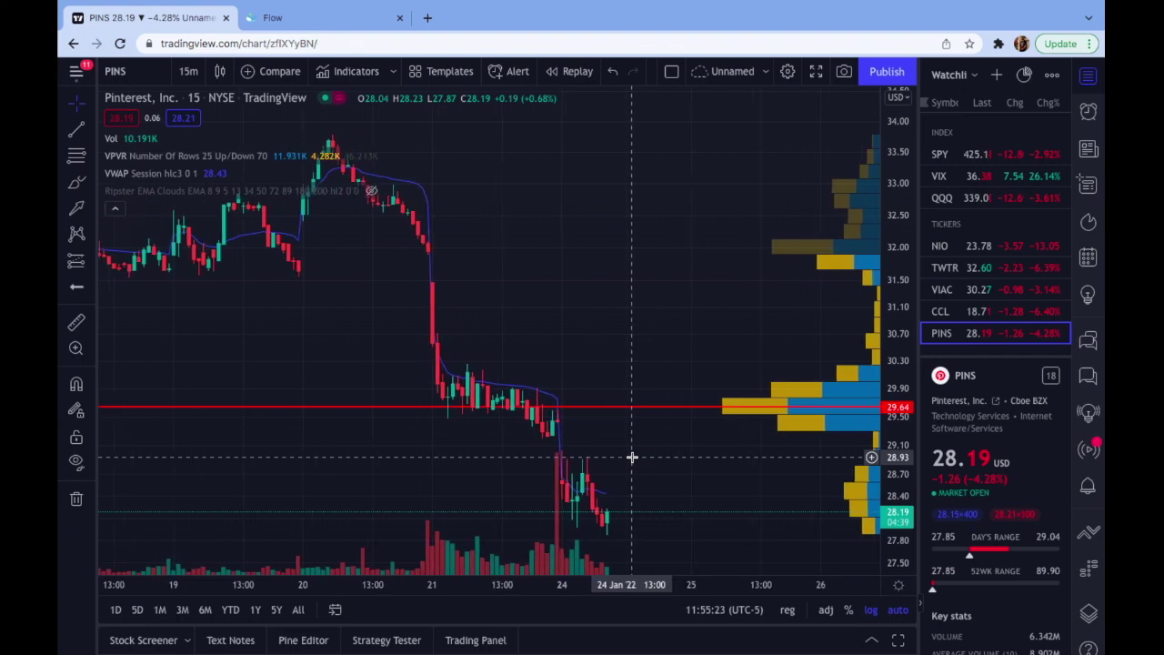